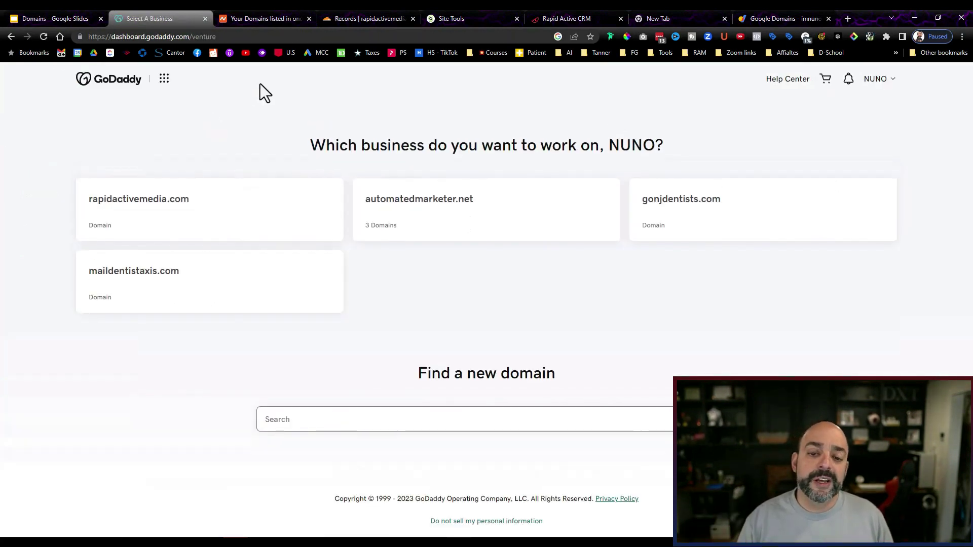
Open the automatedmarketer business in GoDaddy and go to the DNS management of automatedmarketer.live.
left_click(435, 205)
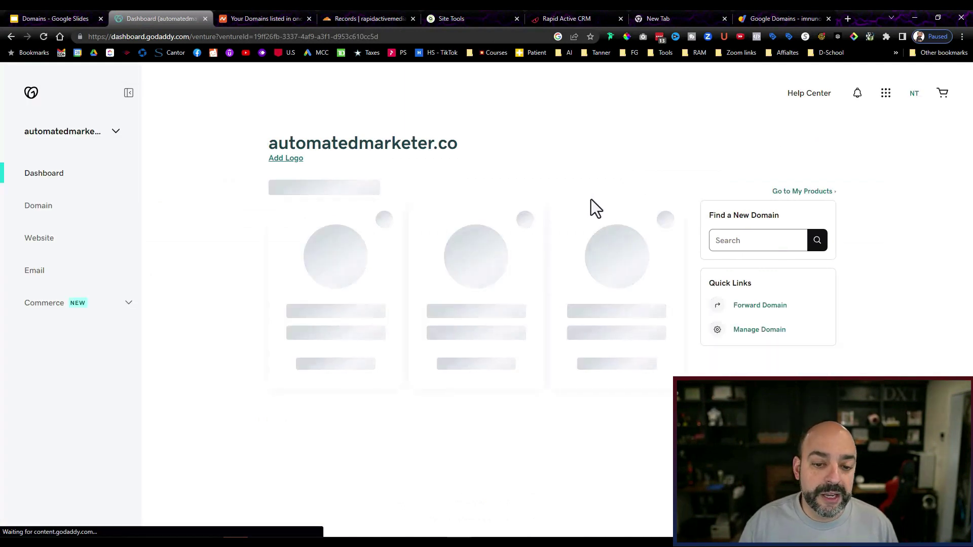
left_click(55, 210)
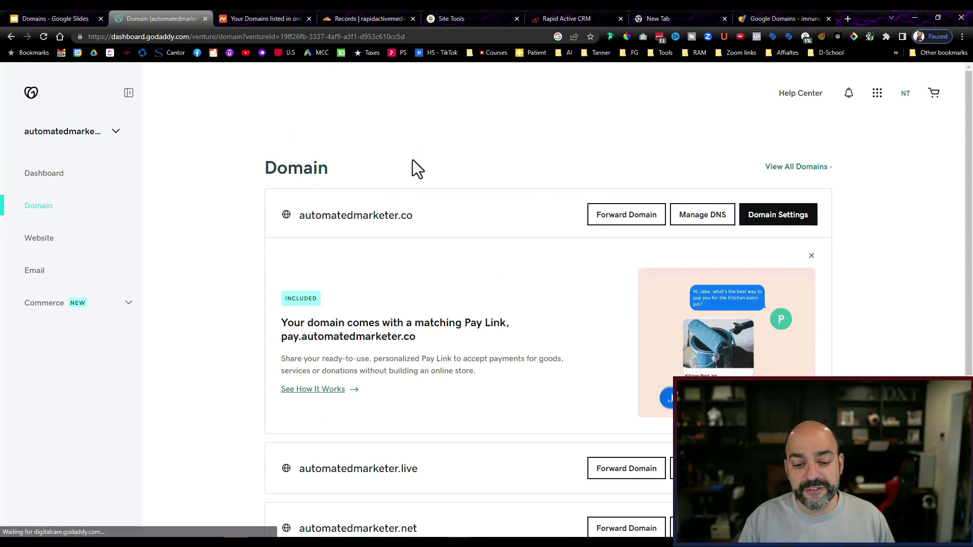
scroll(396, 249, "down", 2)
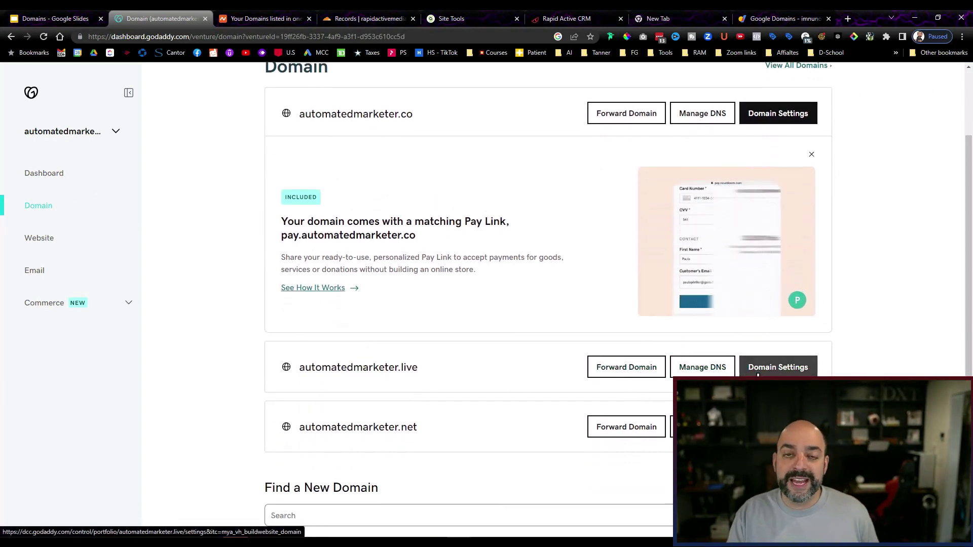
left_click(712, 372)
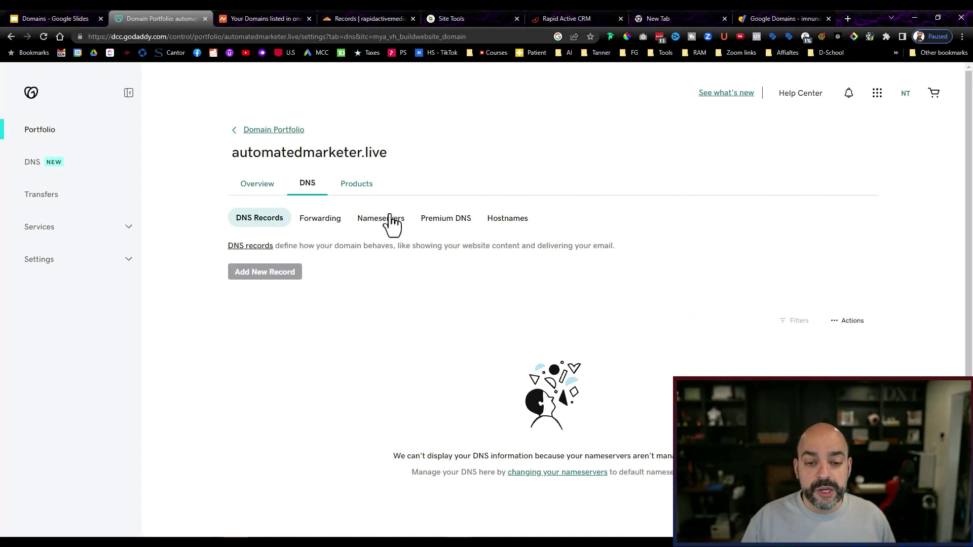
Open the DNS records of automatedmarketer.co from the domain portfolio and examine its A record's name and data.
left_click(249, 131)
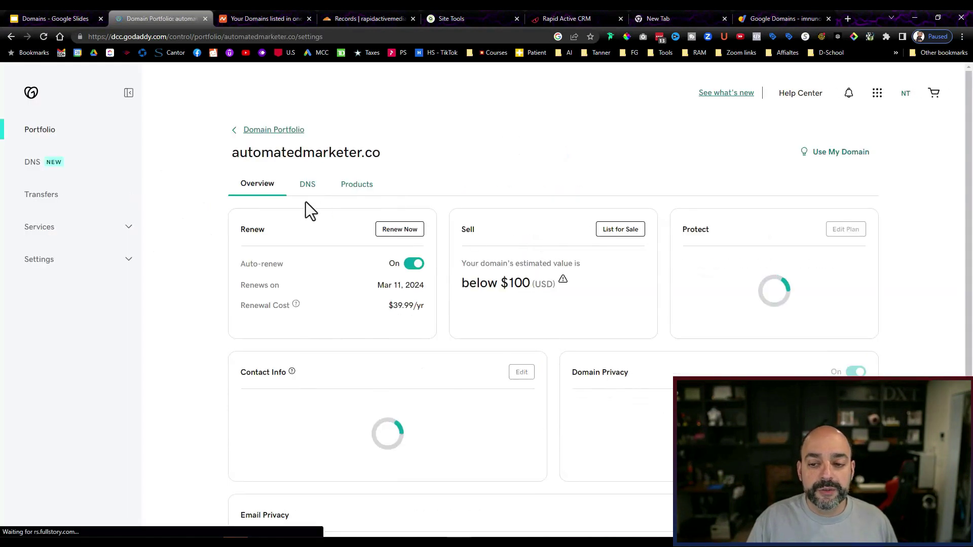
left_click(307, 187)
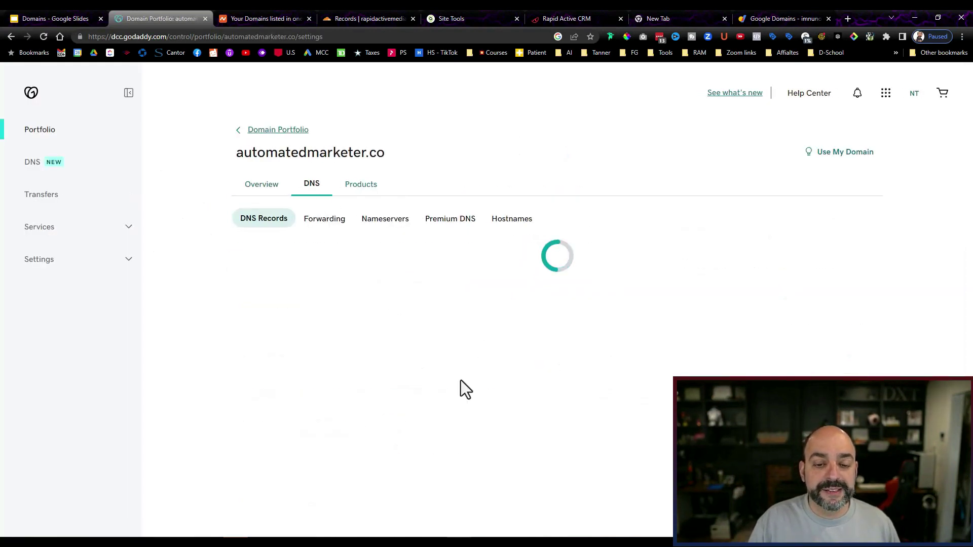
scroll(482, 315, "down", 1)
scroll(482, 315, "down", 1)
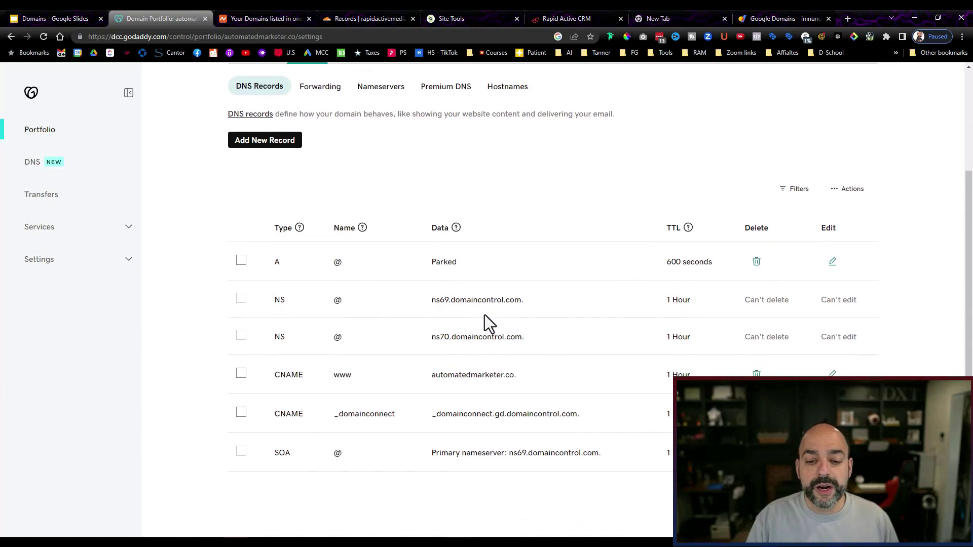
scroll(484, 315, "up", 2)
scroll(484, 315, "down", 1)
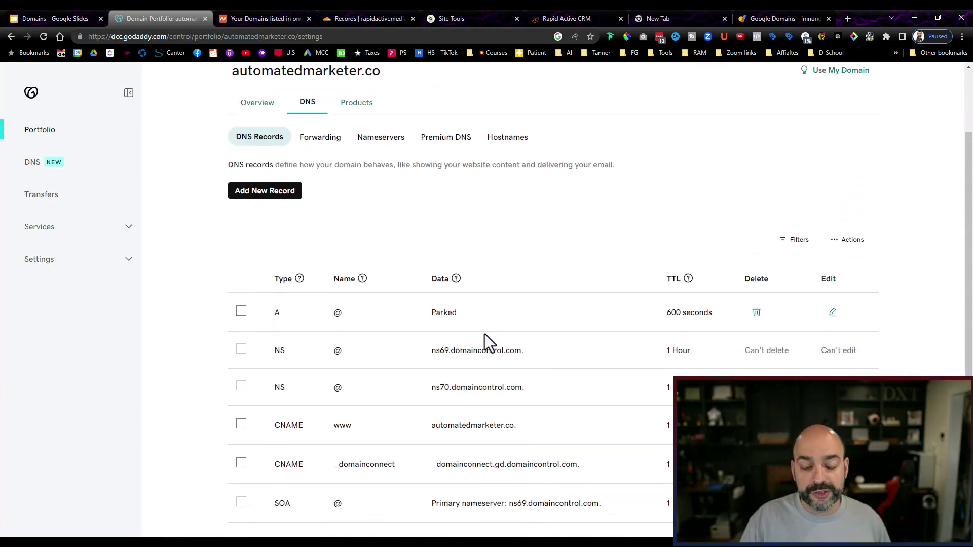
scroll(485, 334, "down", 1)
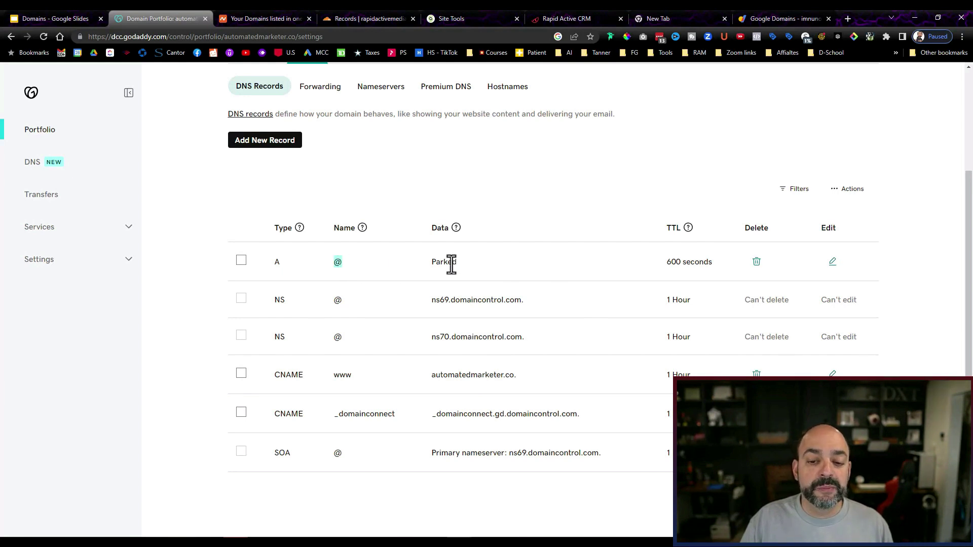
left_click_drag(470, 262, 429, 265)
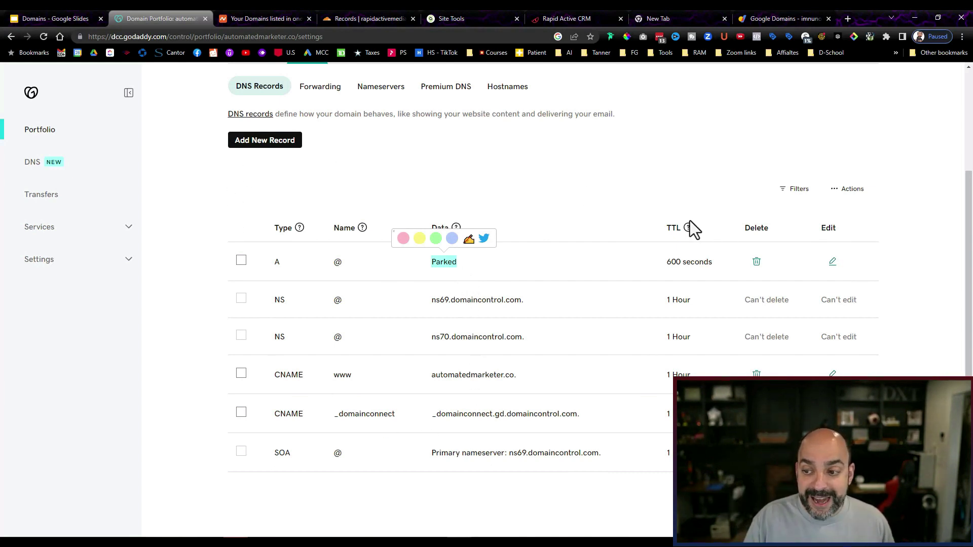
Start a new DNS record for automatedmarketer.co and examine its type, name and value fields without filling them in.
left_click(282, 144)
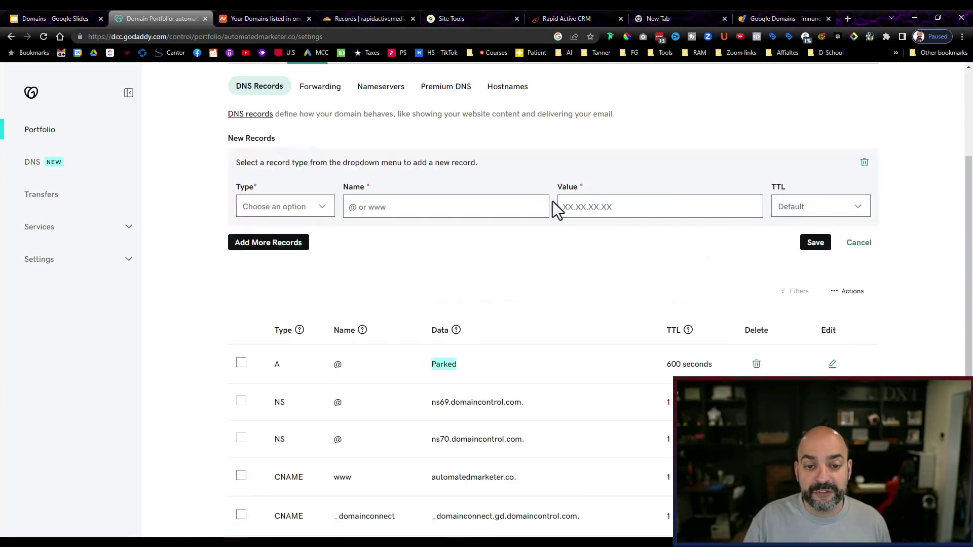
left_click(261, 208)
scroll(288, 347, "down", 2)
scroll(310, 303, "up", 1)
scroll(310, 303, "up", 1)
left_click(386, 206)
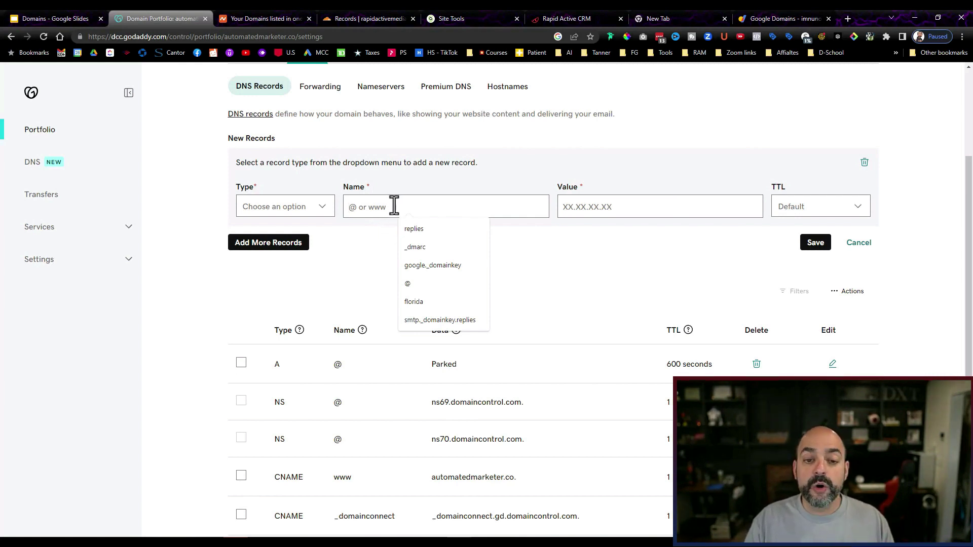
left_click(636, 206)
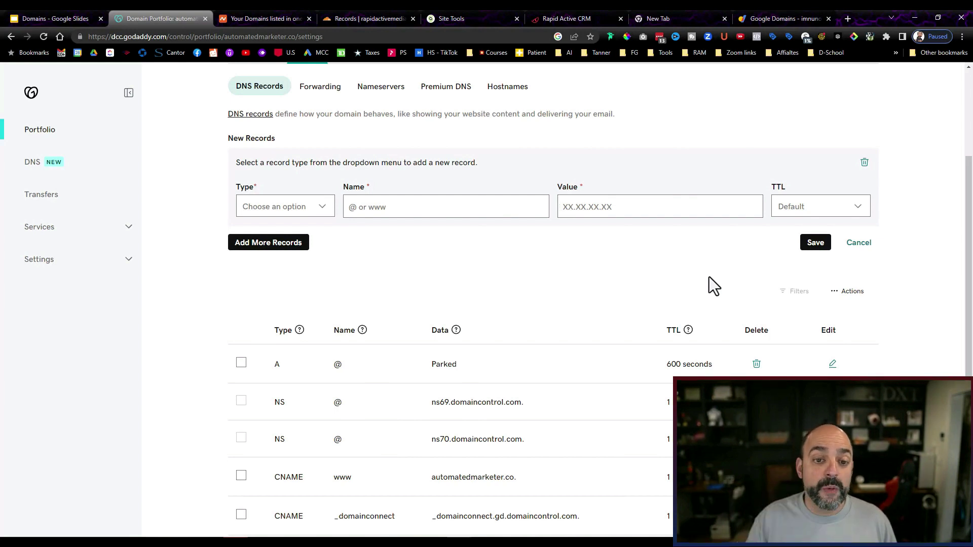
Switch to Namecheap, open the advanced DNS settings of ghlcamp.com and review its host records.
left_click(259, 19)
scroll(417, 220, "down", 10)
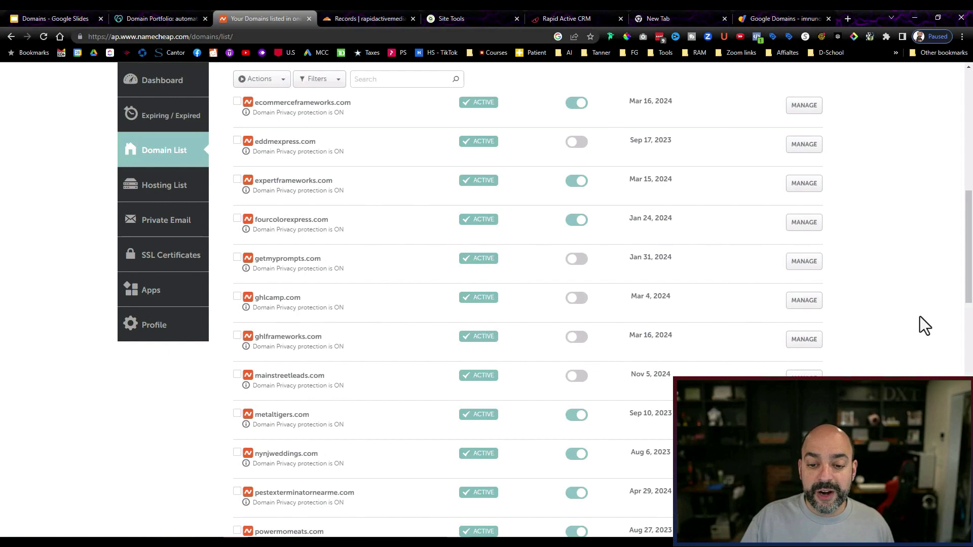
left_click(803, 303)
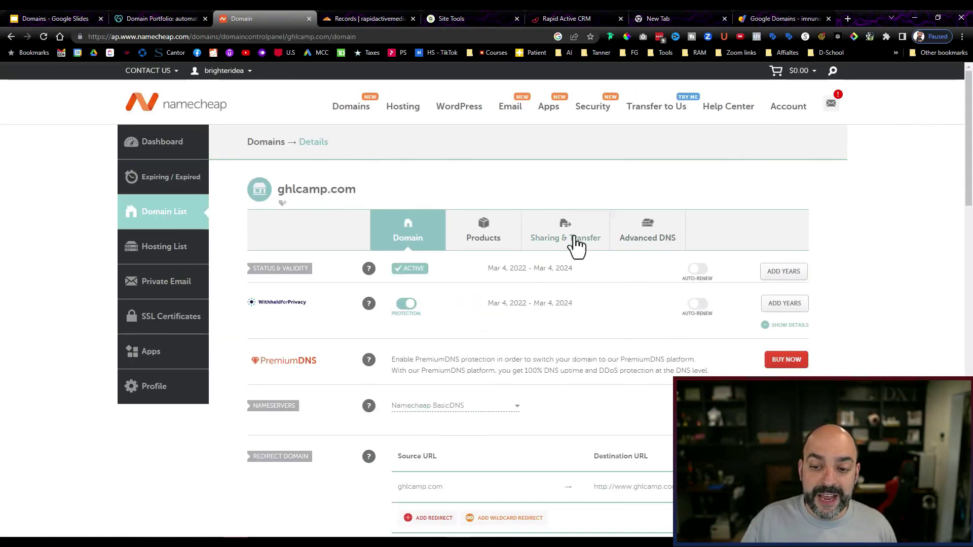
left_click(663, 238)
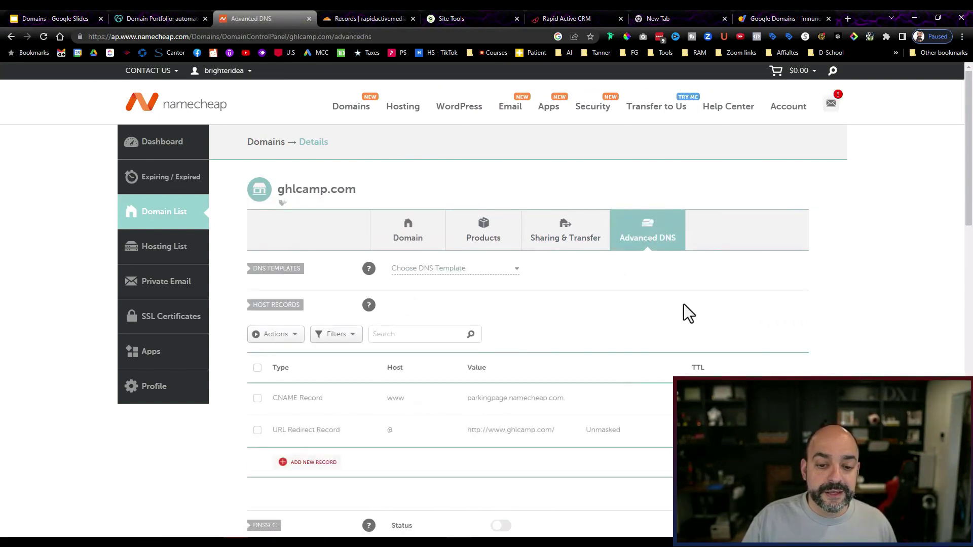
scroll(684, 305, "down", 2)
scroll(683, 304, "down", 2)
scroll(666, 330, "up", 2)
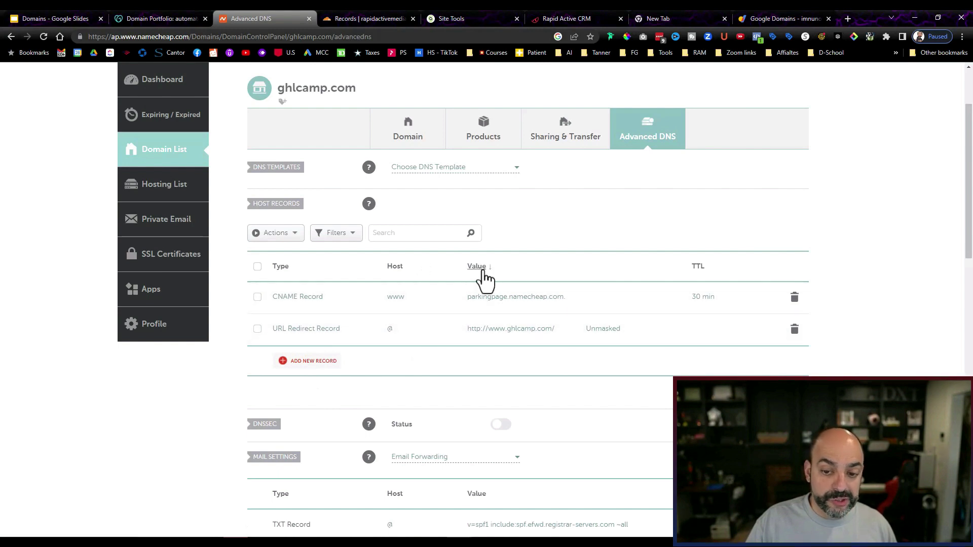
Start a new host record for ghlcamp.com, browse its record types and compare the form with GoDaddy's.
left_click(172, 19)
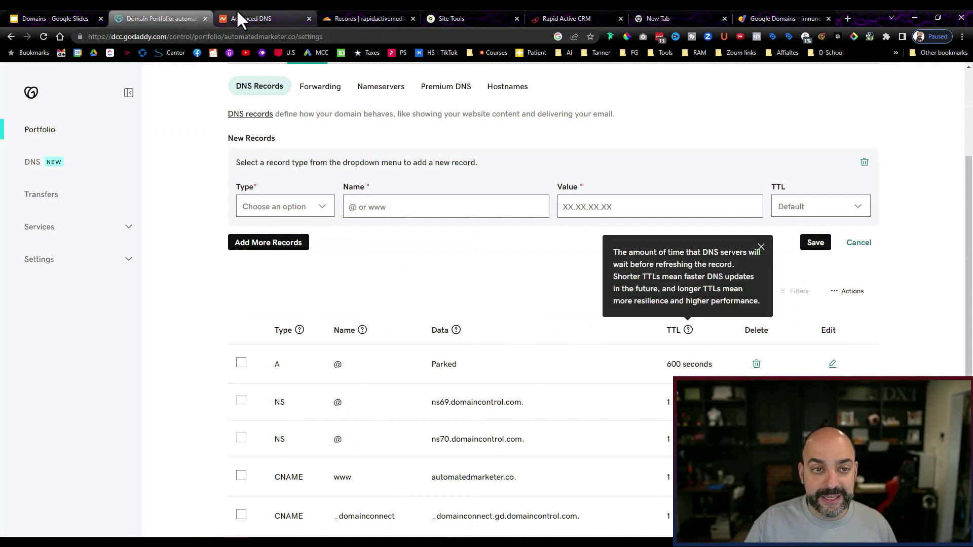
left_click(253, 20)
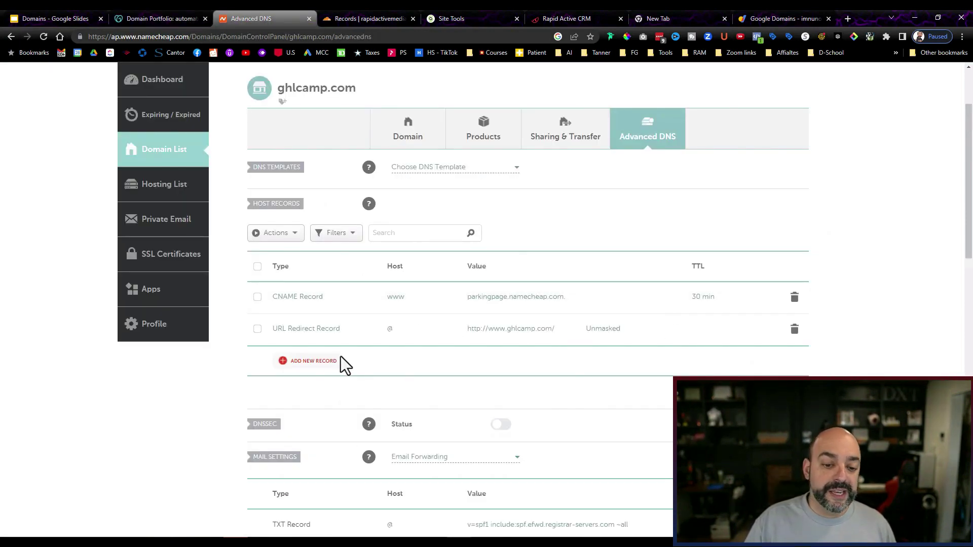
left_click(313, 360)
scroll(327, 369, "down", 3)
scroll(320, 254, "down", 5)
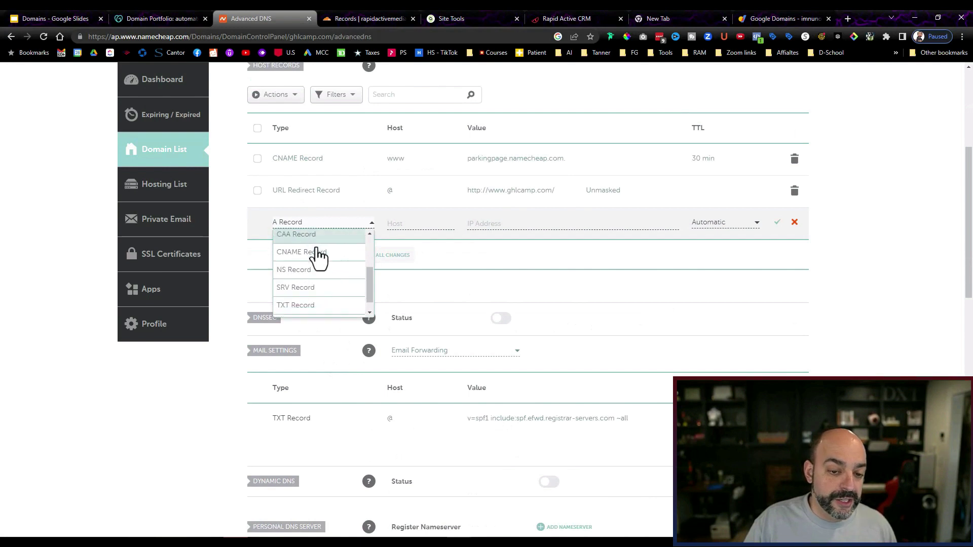
scroll(656, 373, "up", 5)
scroll(700, 373, "down", 4)
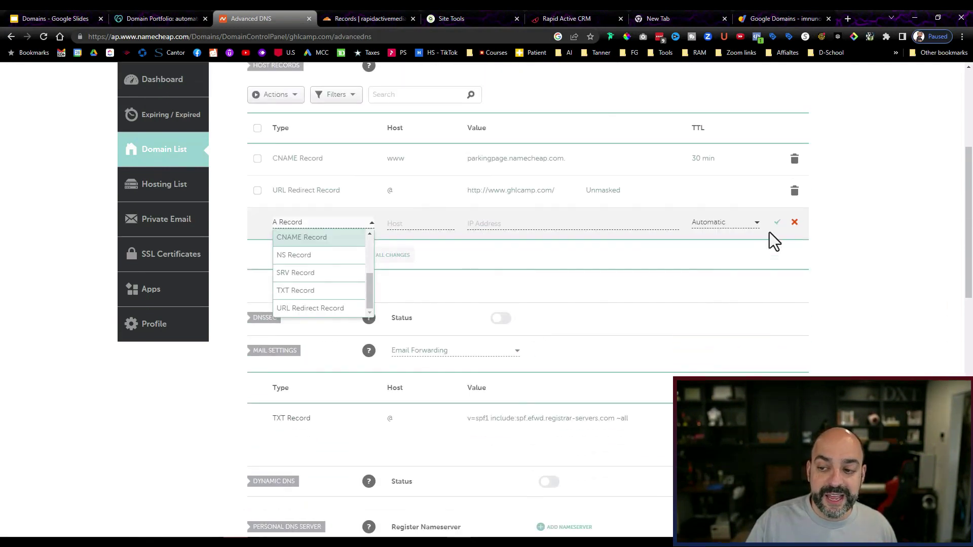
left_click(170, 19)
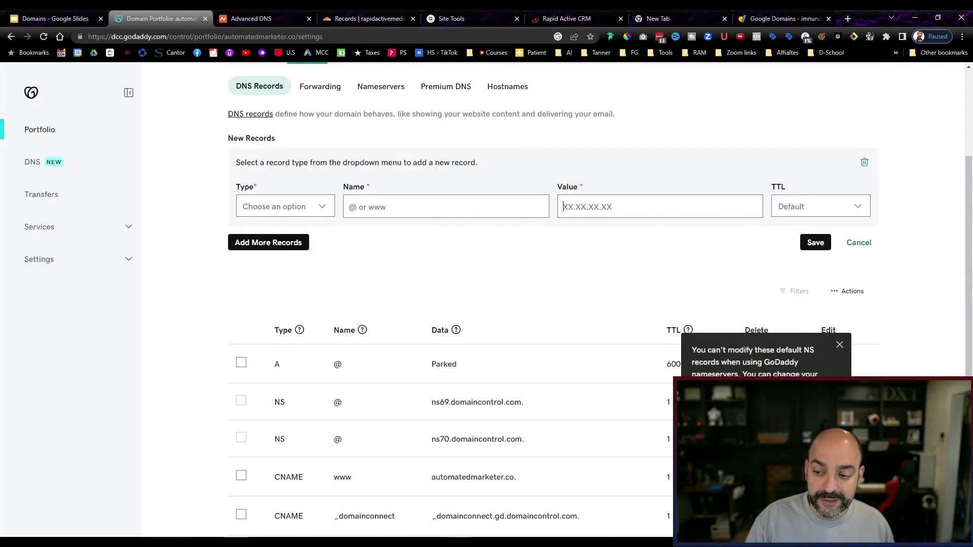
left_click(302, 15)
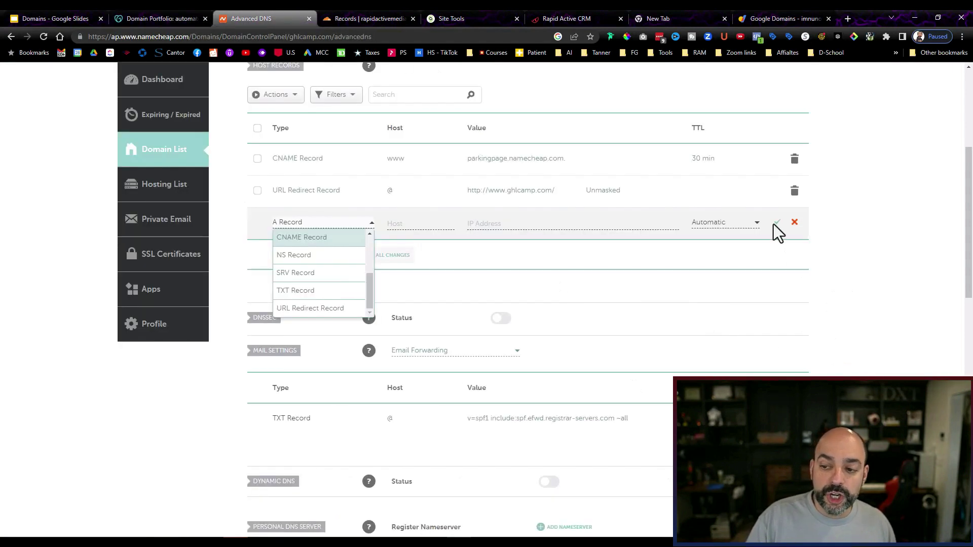
Switch to Google Domains, reopen the same domain from the domain list and examine its DNS resource records.
left_click(760, 19)
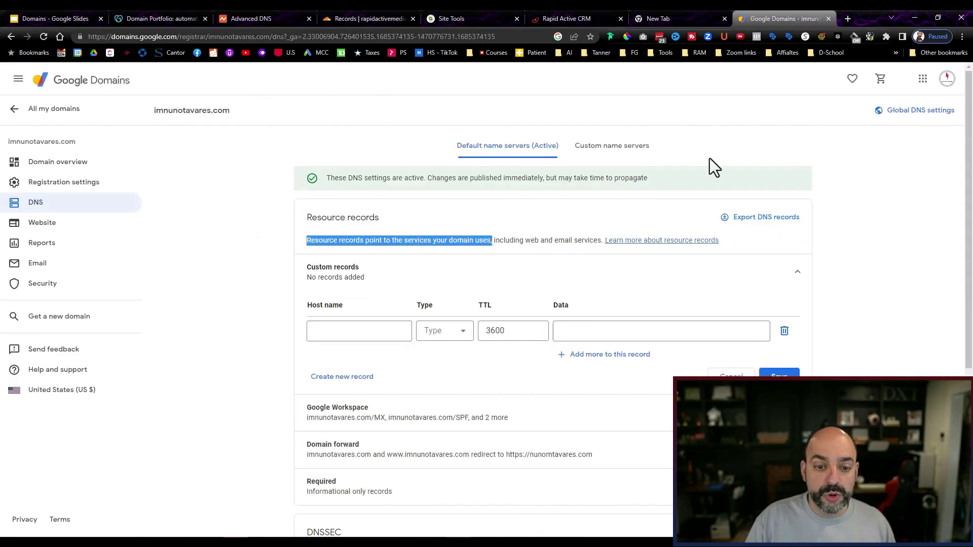
left_click(15, 109)
left_click(410, 184)
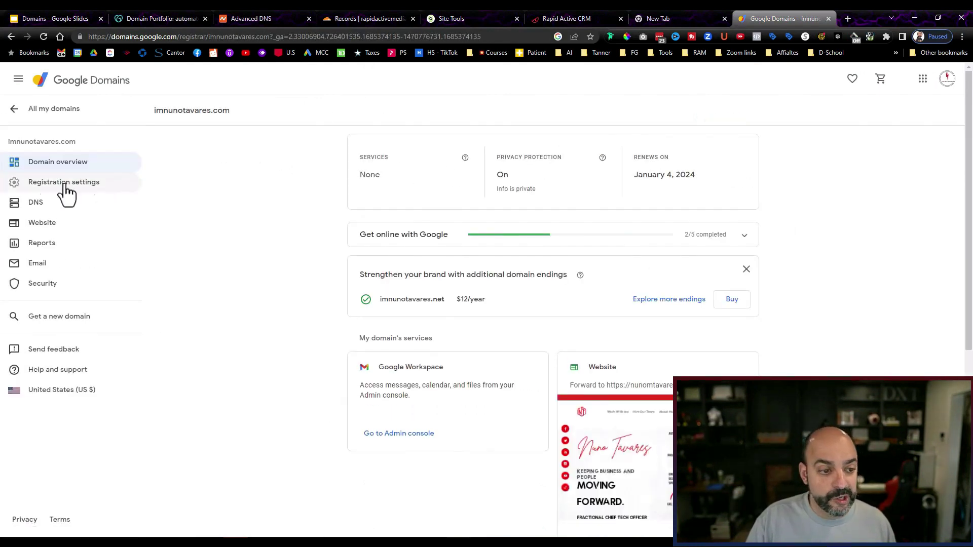
left_click(32, 204)
scroll(431, 218, "down", 2)
scroll(415, 248, "up", 2)
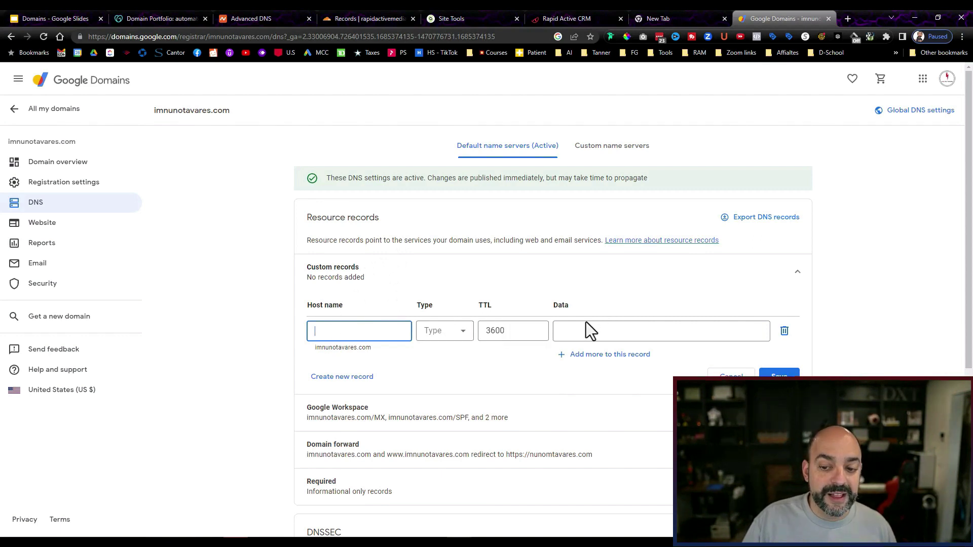
Compare the new-record forms in Namecheap and GoDaddy with the one in Google Domains.
left_click(267, 19)
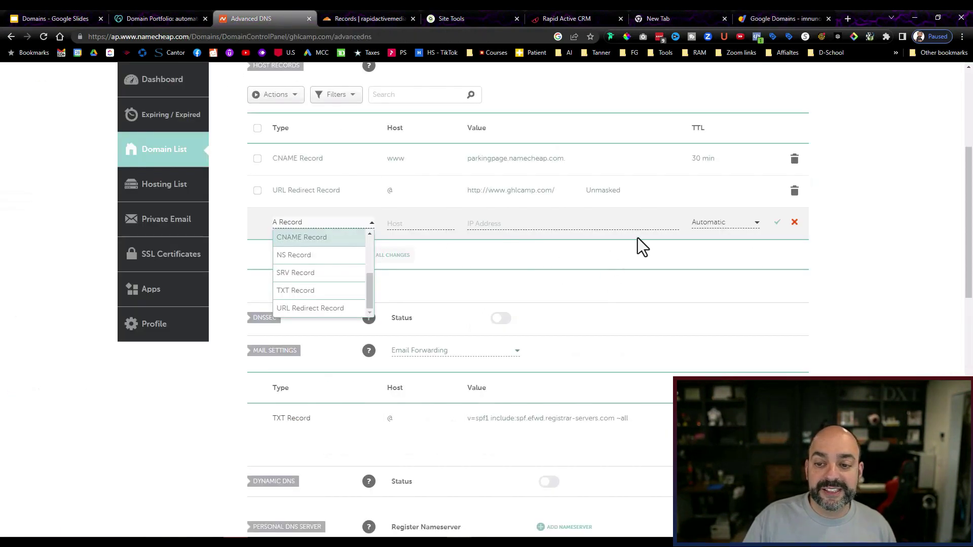
left_click(149, 19)
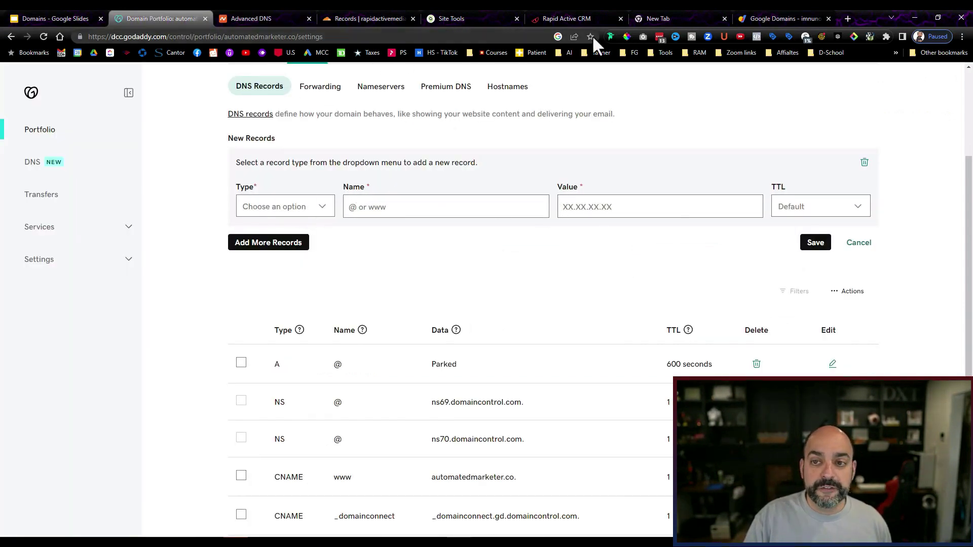
left_click(780, 19)
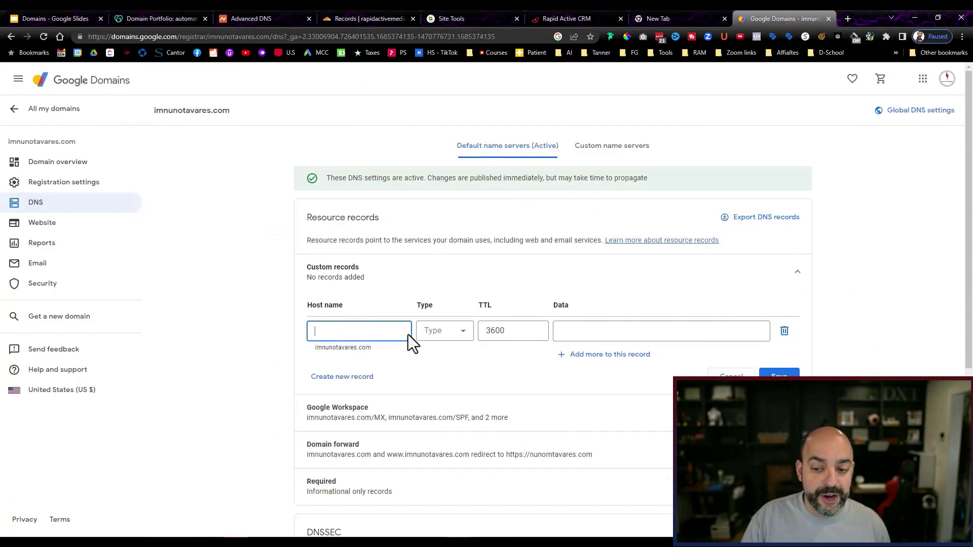
Create a second custom record entry in Google Domains and browse the available record types.
left_click(376, 380)
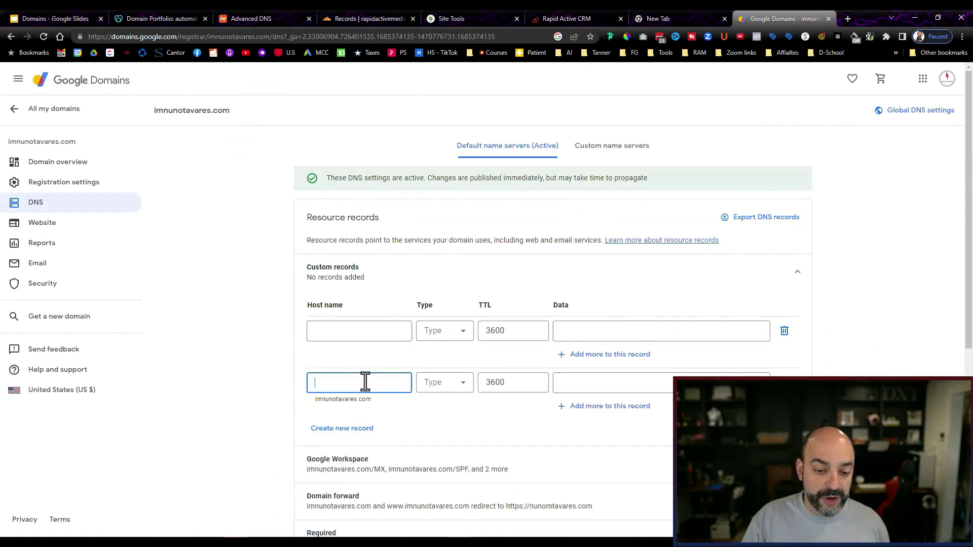
left_click(456, 383)
scroll(447, 456, "down", 5)
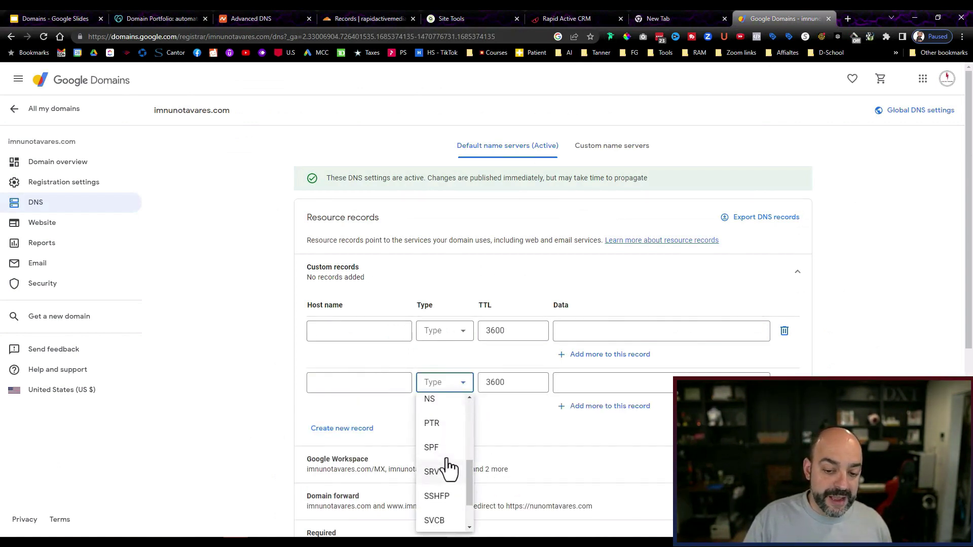
scroll(456, 305, "up", 2)
Try the host names @ and www in the second custom record, clear them and discard the unsaved records.
left_click(354, 227)
left_click(354, 232)
type("@")
key("BackSpace")
type("www")
key("BackSpace")
key("BackSpace")
key("BackSpace")
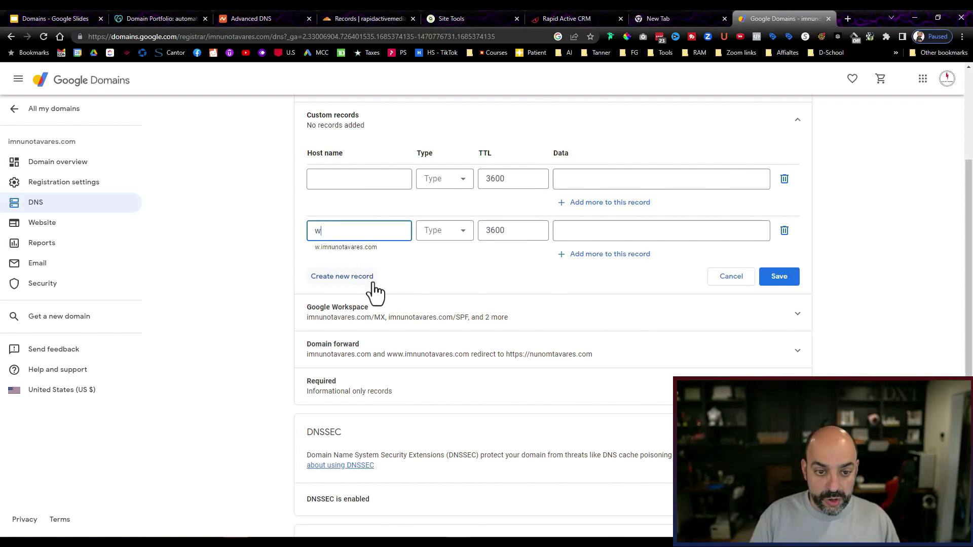
type("gd")
key("BackSpace")
key("BackSpace")
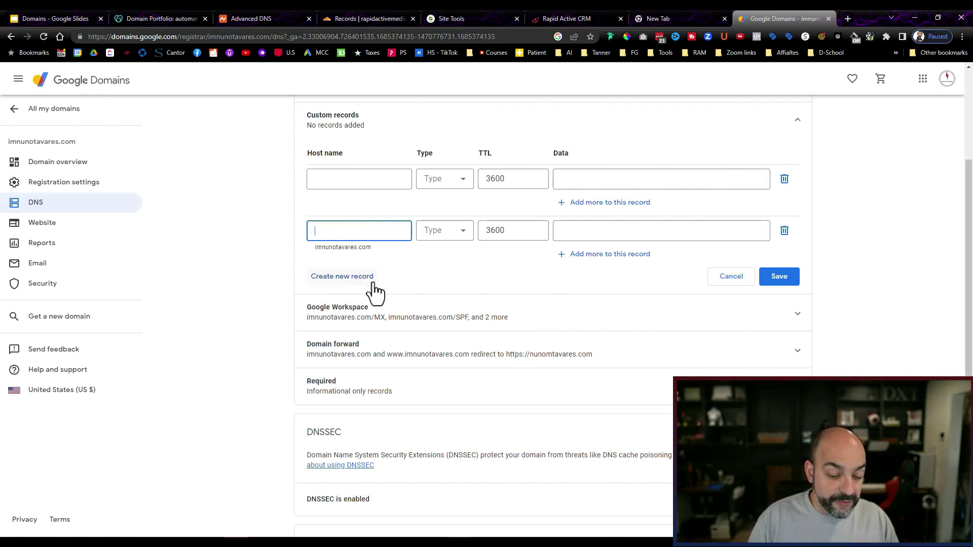
left_click(626, 231)
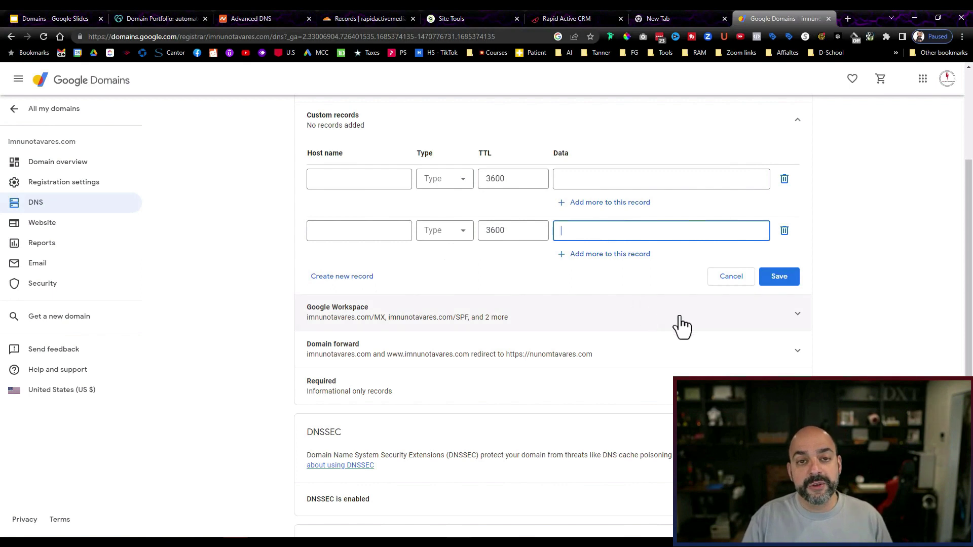
left_click(717, 281)
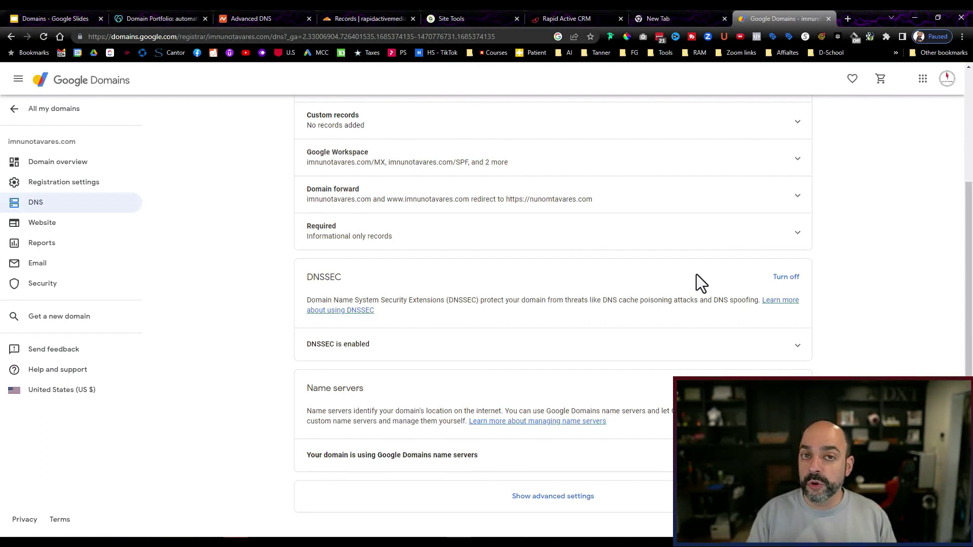
Switch to SiteGround, return to the account's website list and open the site tools for automatedpatient.com.
scroll(696, 274, "up", 2)
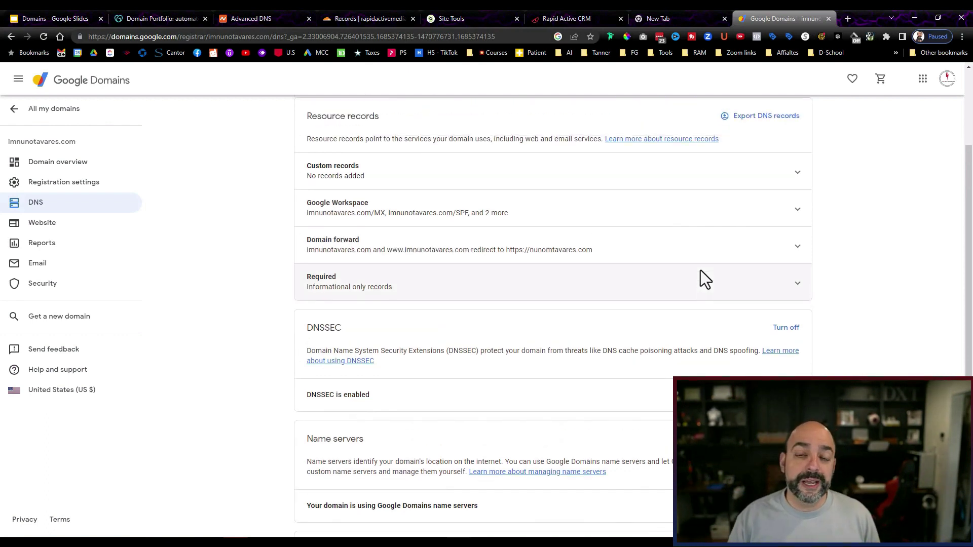
left_click(480, 17)
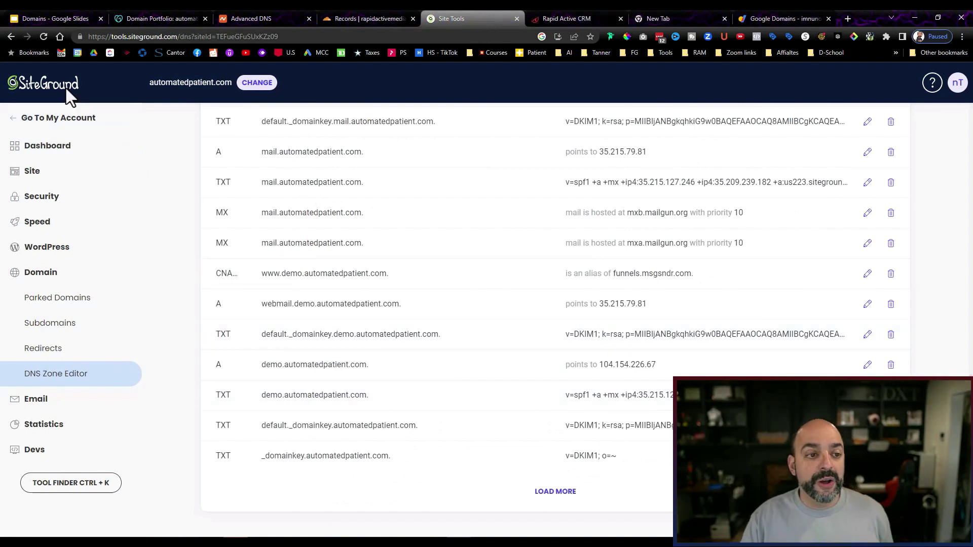
left_click(33, 122)
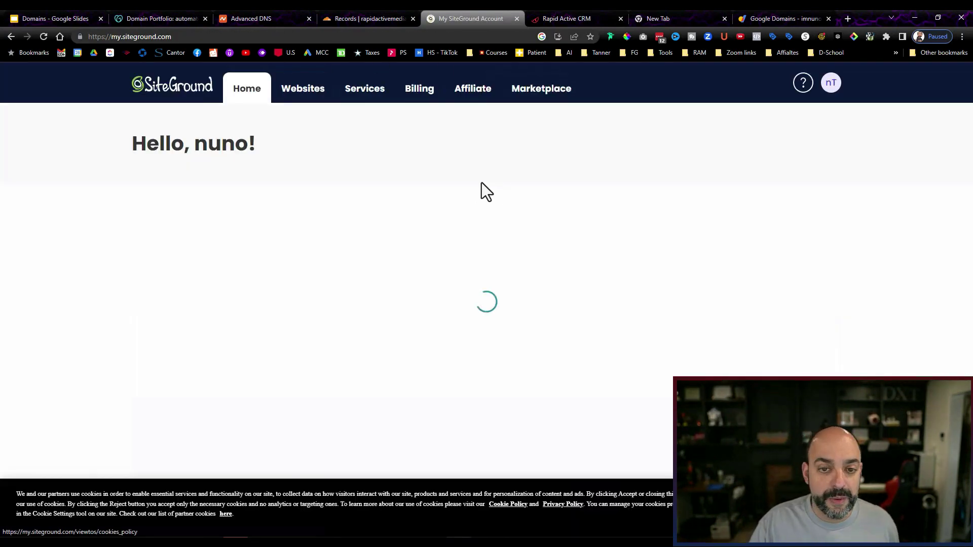
left_click(287, 95)
scroll(604, 179, "down", 8)
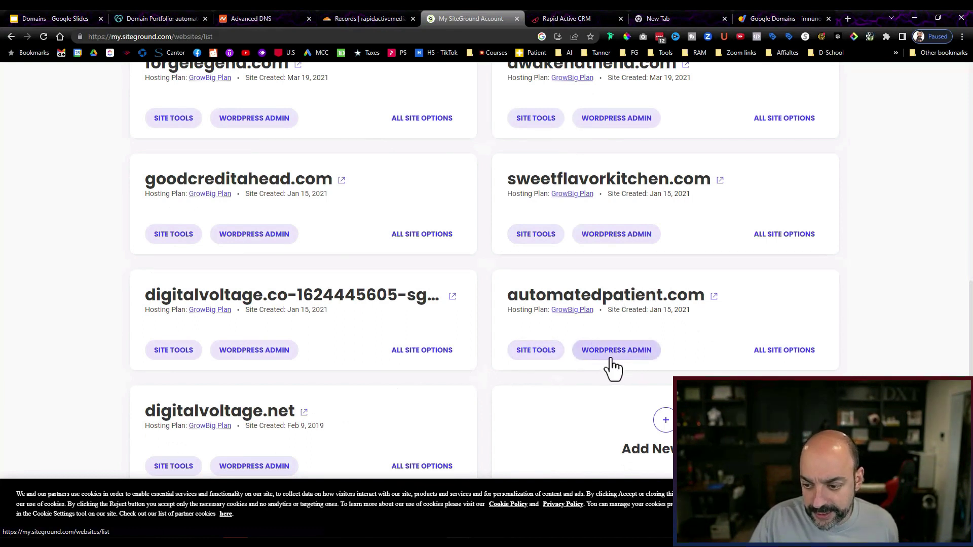
left_click(527, 355)
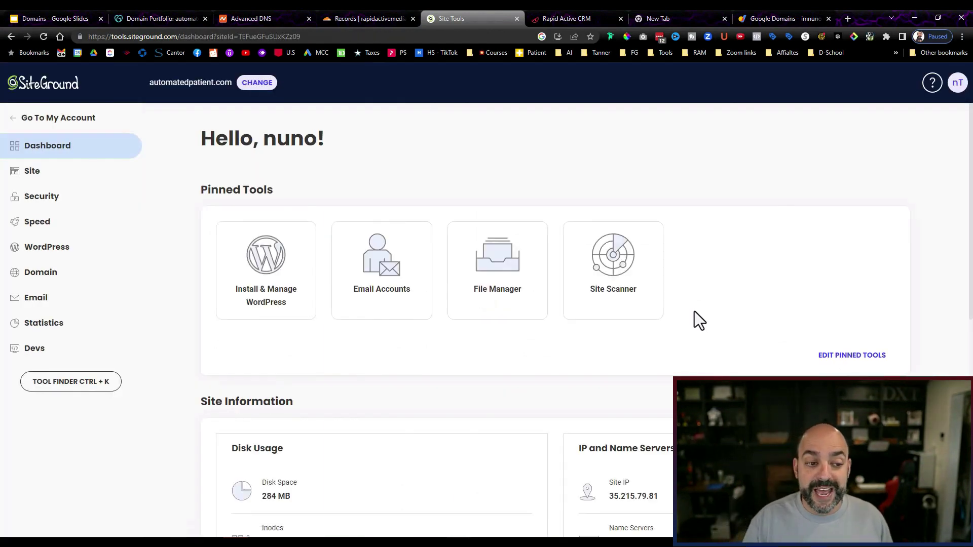
Open the DNS Zone Editor in the site's domain tools and select automatedpatient.com as the domain.
left_click(66, 276)
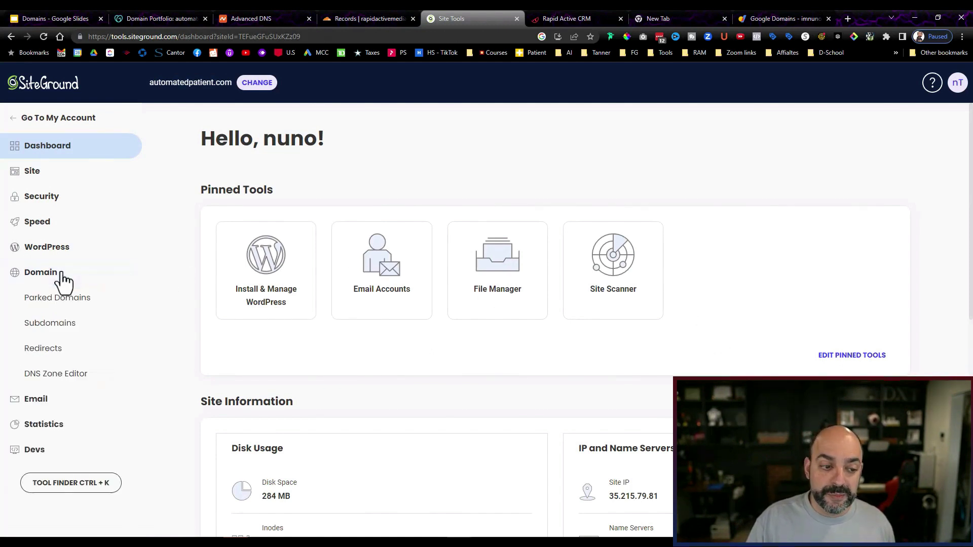
left_click(38, 378)
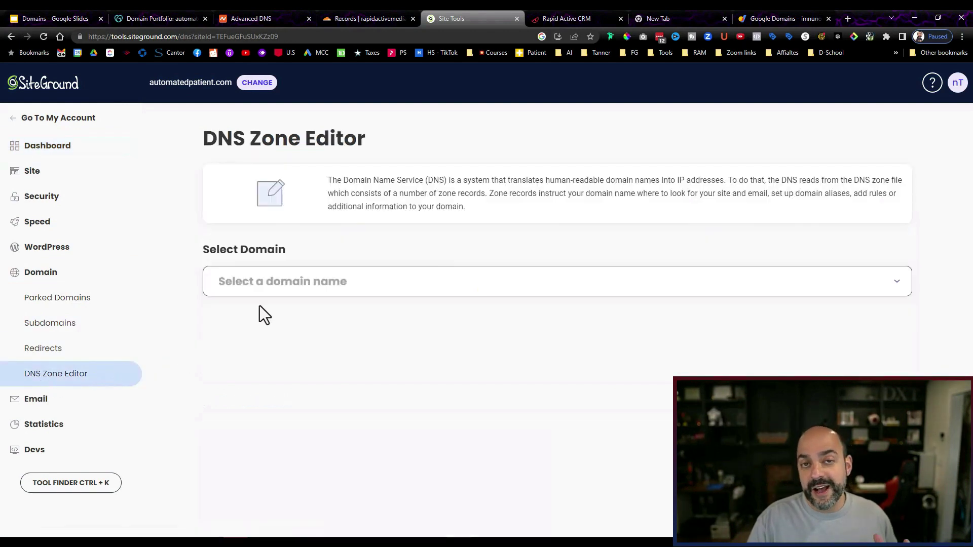
left_click(300, 284)
left_click(295, 307)
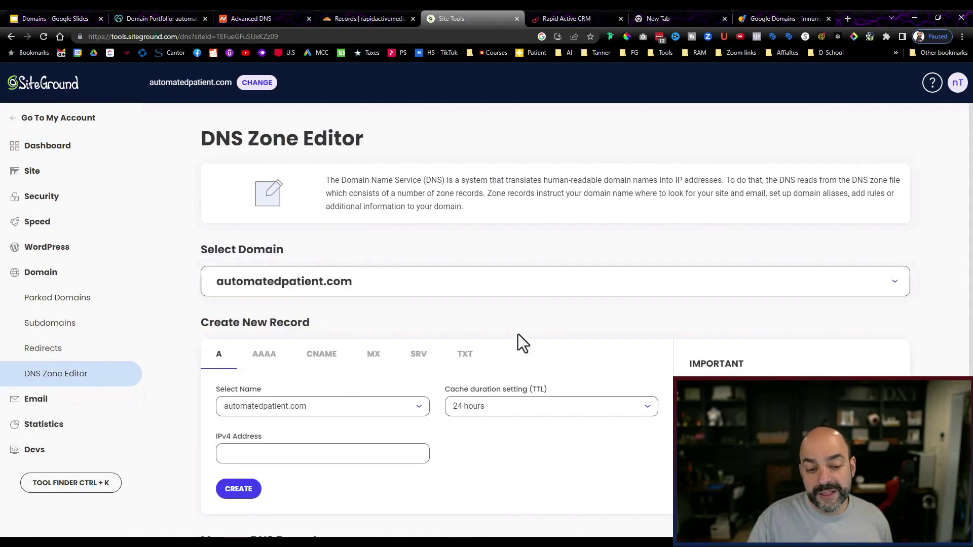
Show the CNAME form for creating a new record and inspect its Name and Resolves to fields.
scroll(506, 332, "down", 4)
scroll(406, 332, "up", 2)
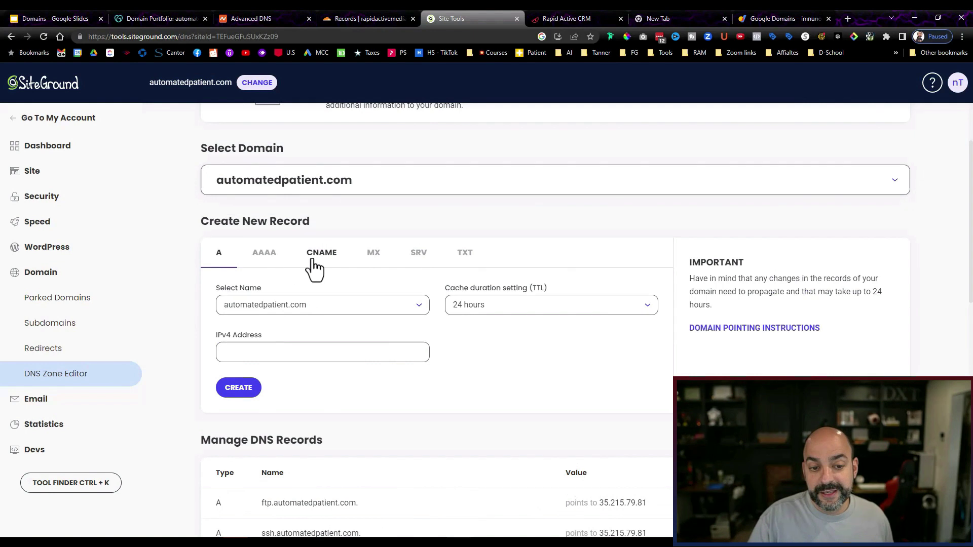
scroll(282, 348, "down", 3)
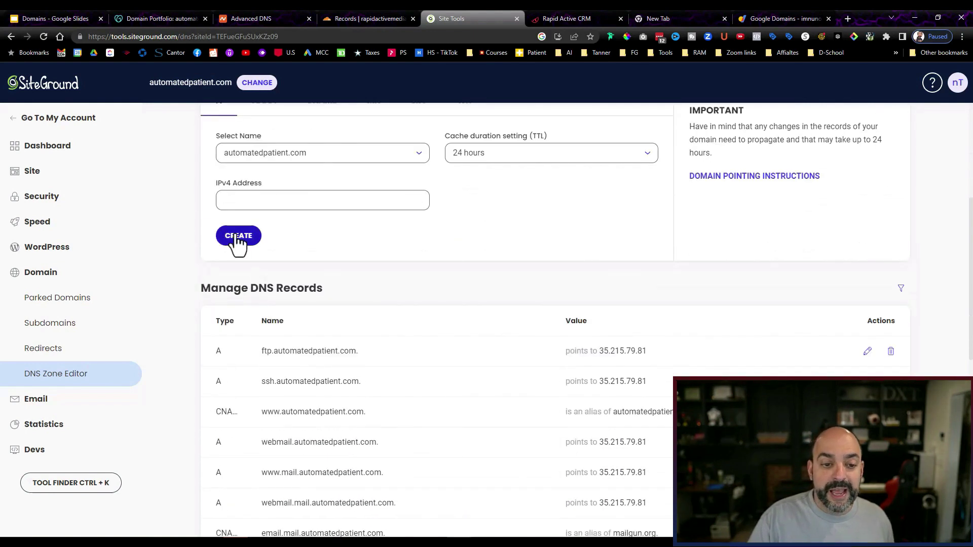
scroll(237, 243, "up", 1)
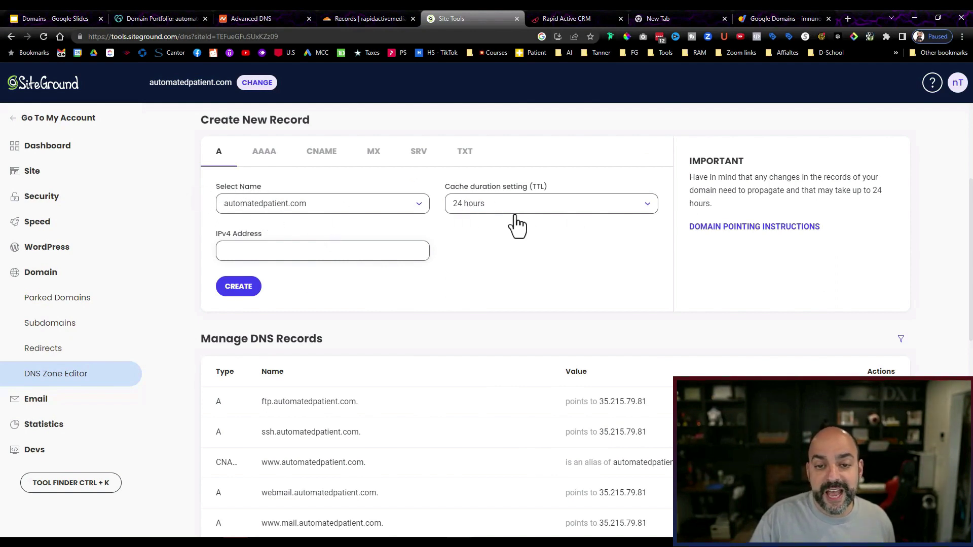
left_click(324, 155)
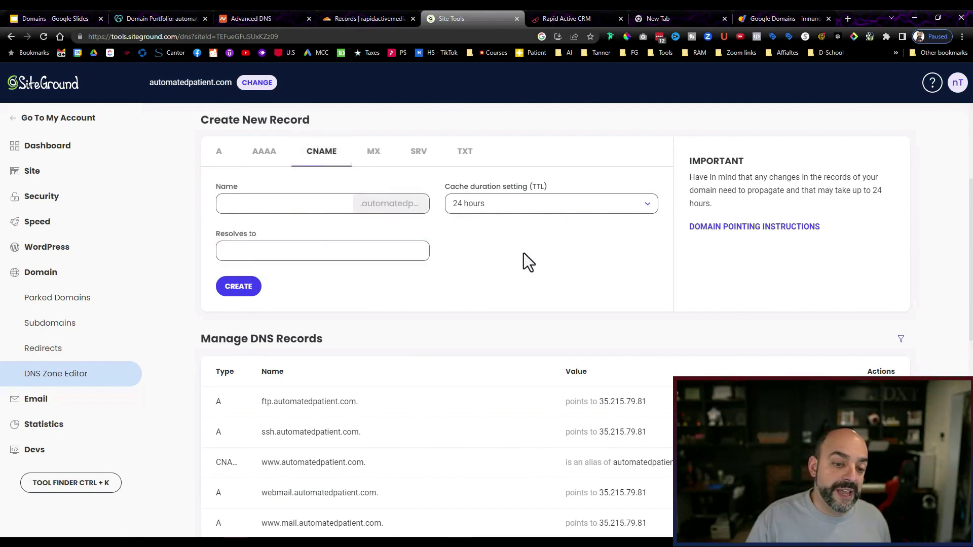
left_click(245, 205)
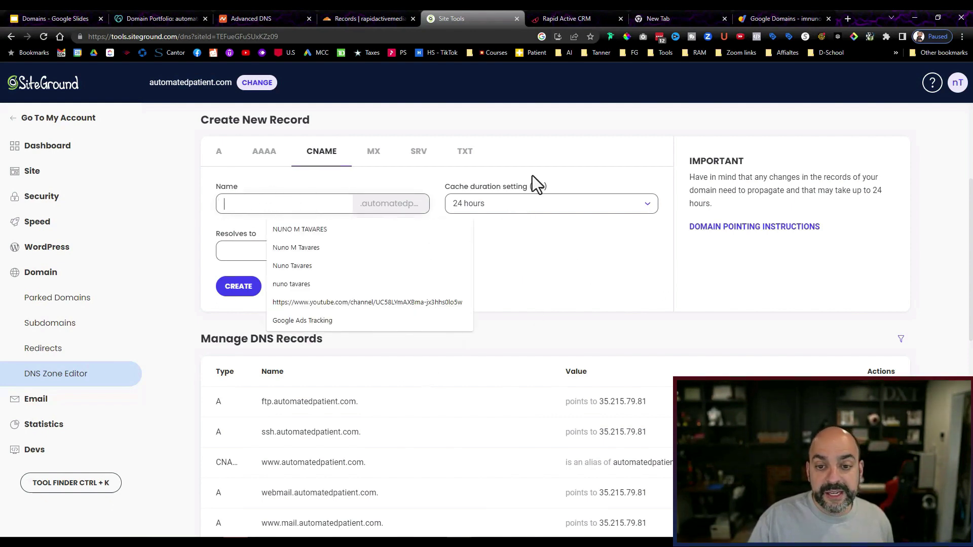
left_click(560, 234)
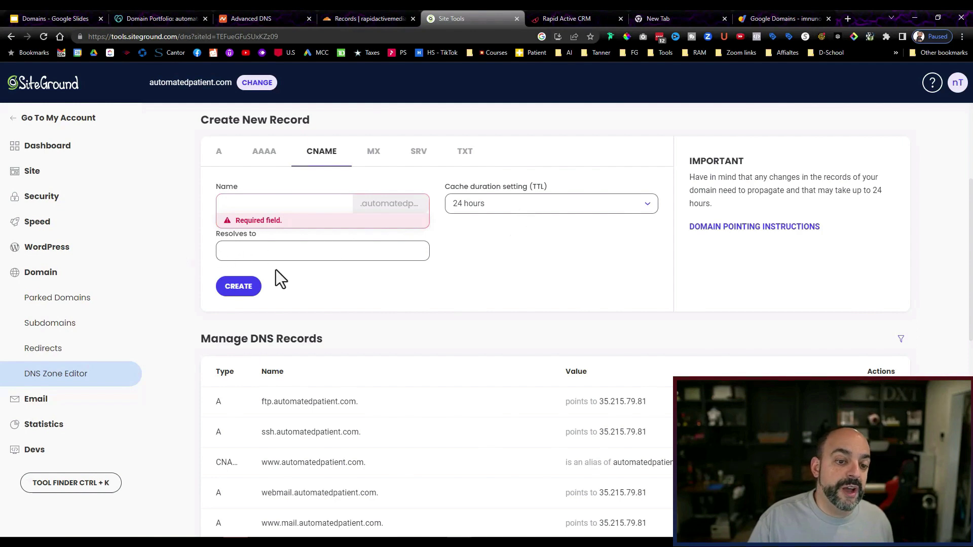
left_click(311, 256)
left_click(275, 208)
Compare the new-record forms in GoDaddy and Namecheap with the SiteGround CNAME form.
left_click(152, 19)
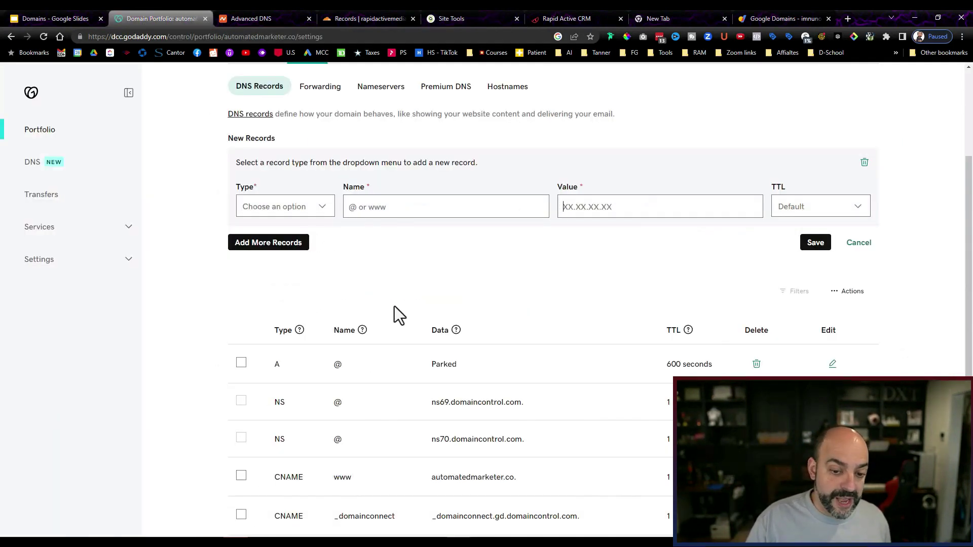
left_click(243, 19)
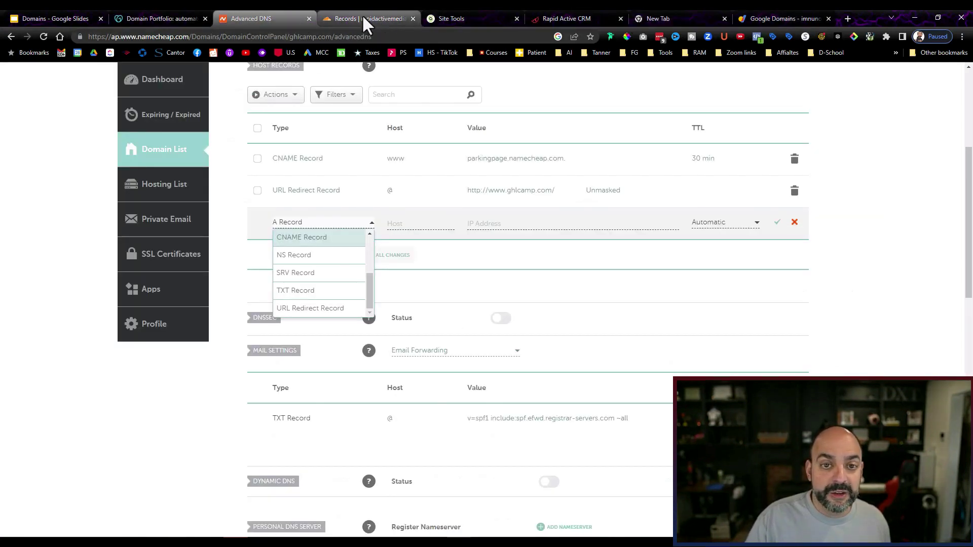
left_click(485, 16)
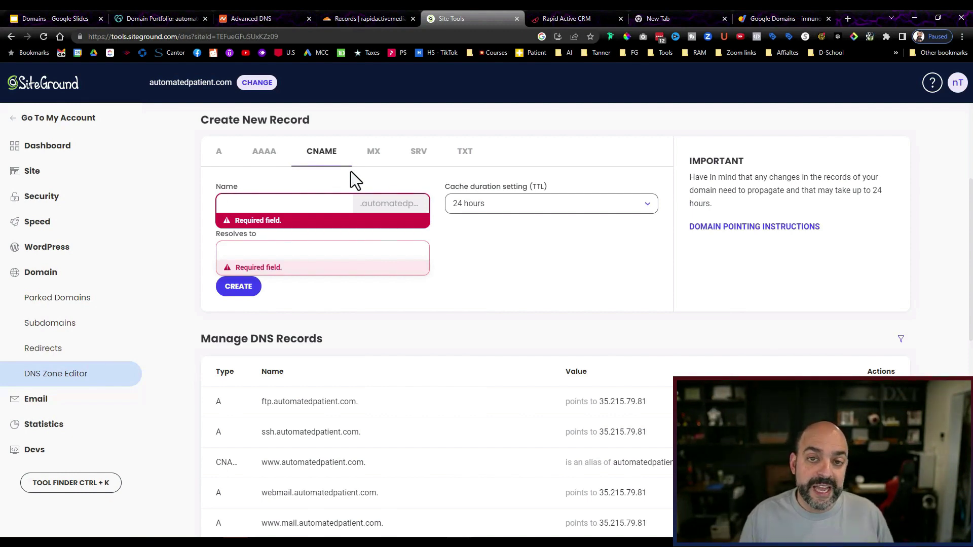
Examine the existing DNS records of automatedpatient.com, including their types, names and values.
scroll(506, 285, "down", 8)
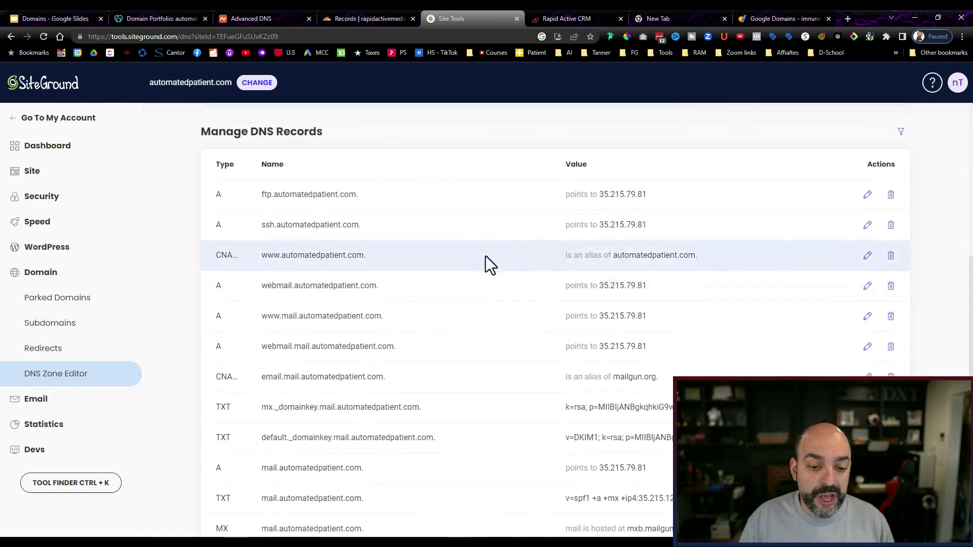
scroll(489, 261, "down", 3)
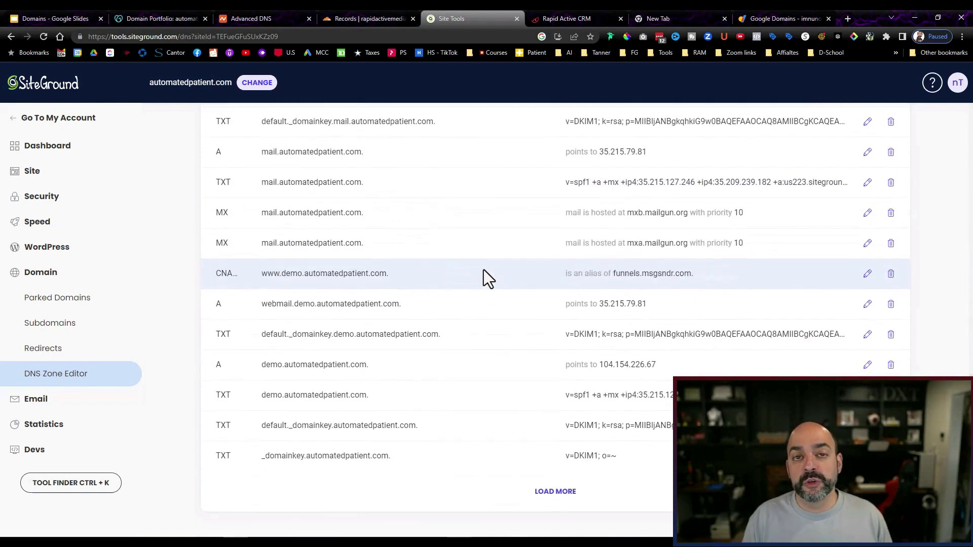
scroll(497, 242, "up", 10)
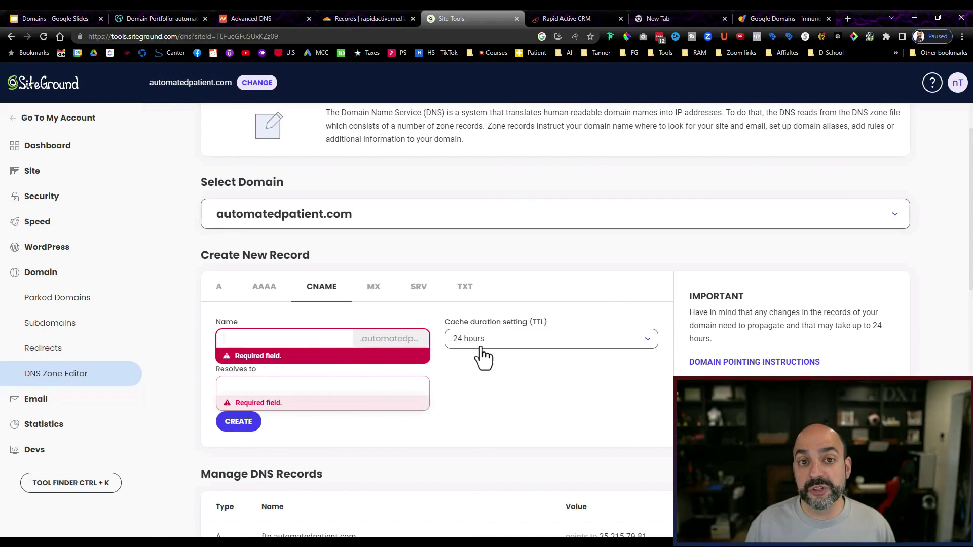
Revisit the DNS record pages in Namecheap, Cloudflare and Google Domains to compare them, ending in Namecheap.
left_click(226, 14)
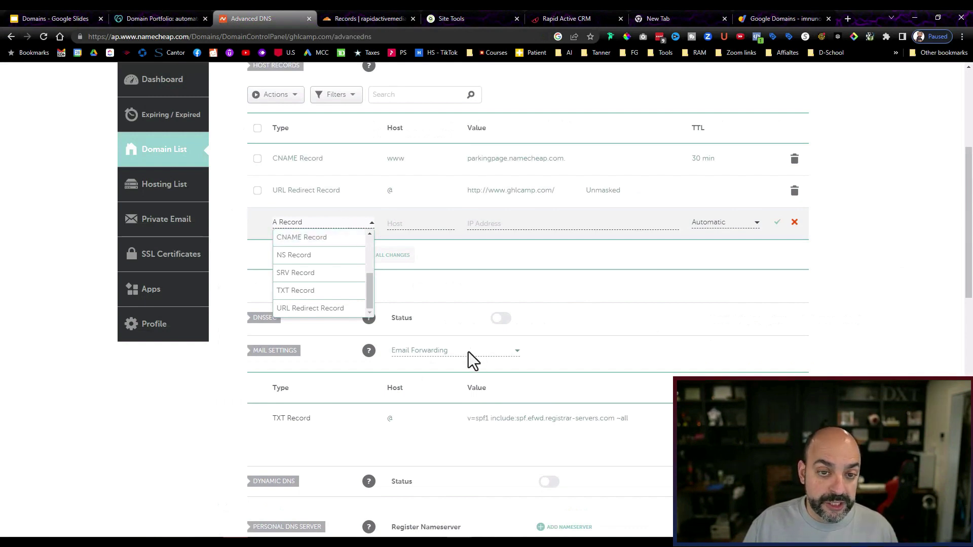
left_click(349, 16)
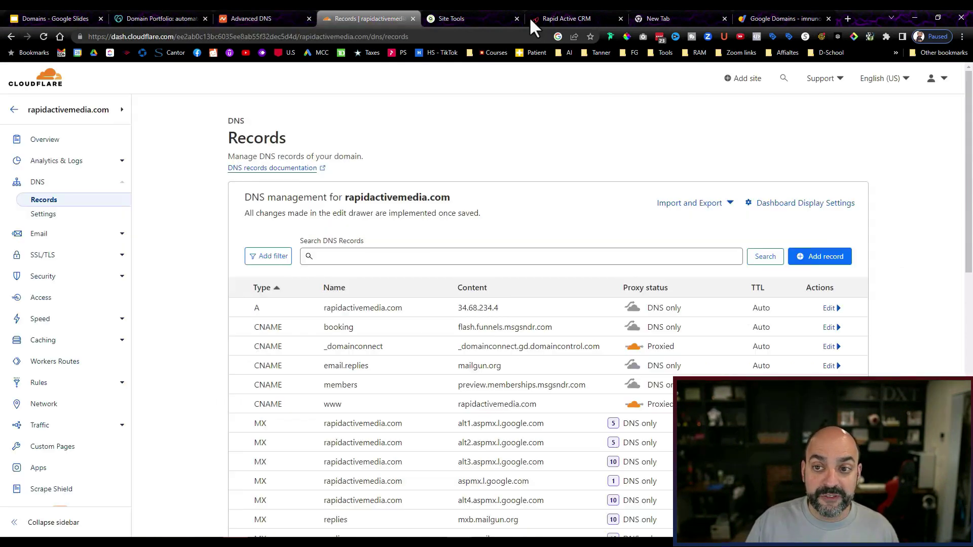
left_click(793, 19)
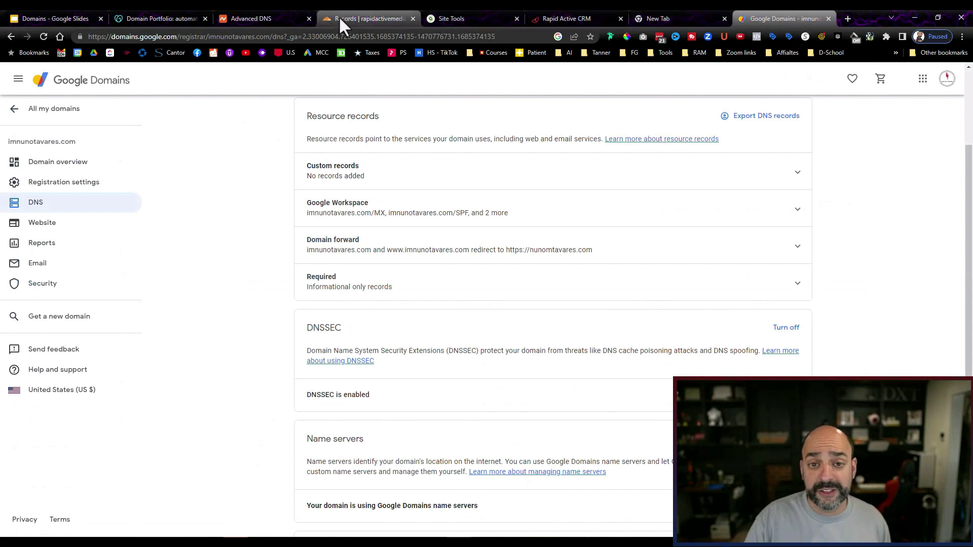
left_click(241, 16)
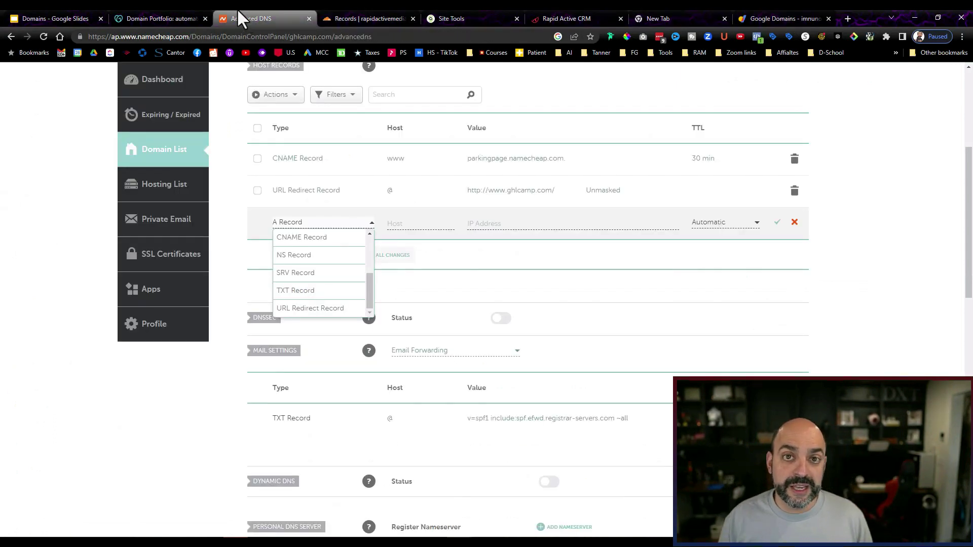